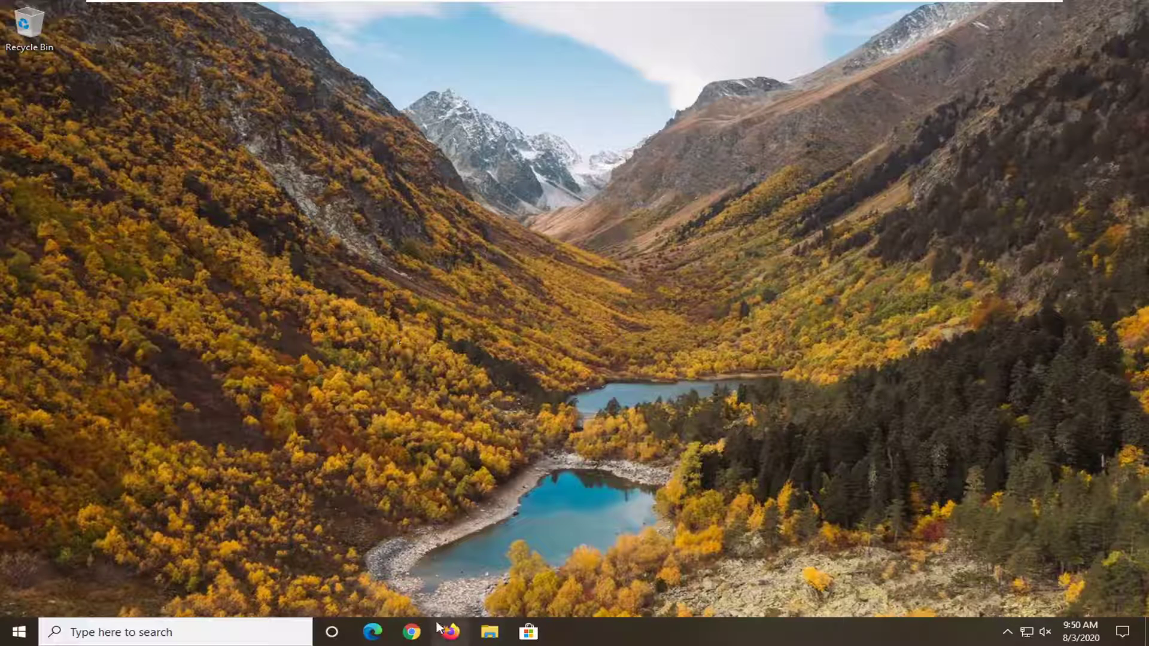
# - Open a Chrome window and load google.com
pyautogui.click(411, 632)
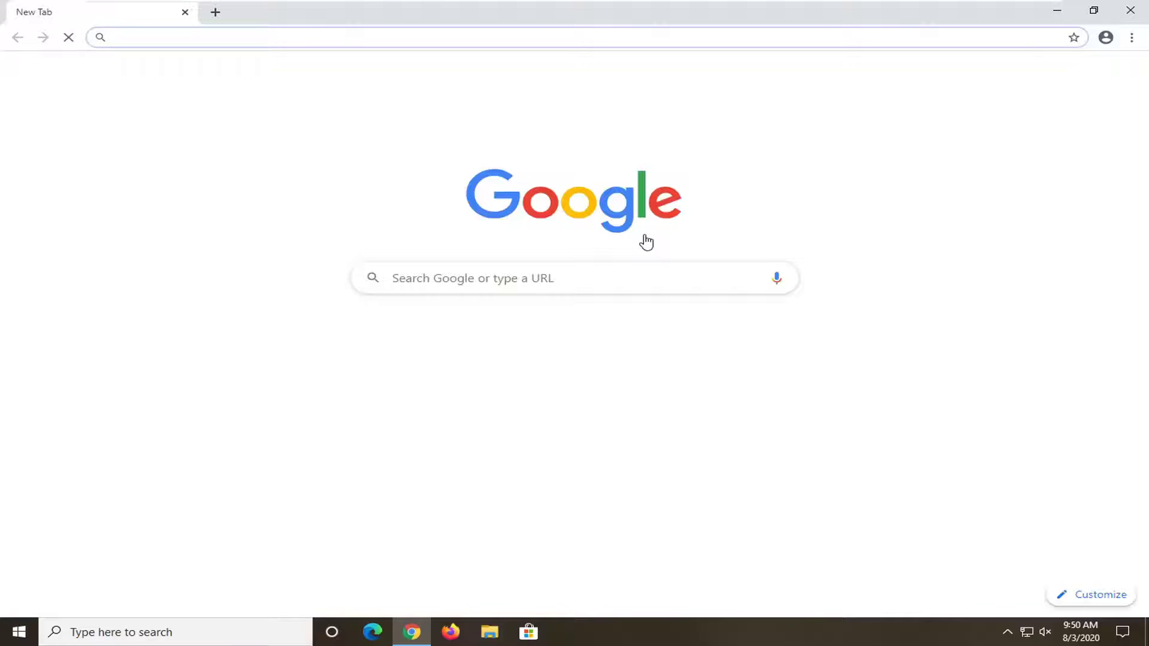
pyautogui.write('goog')
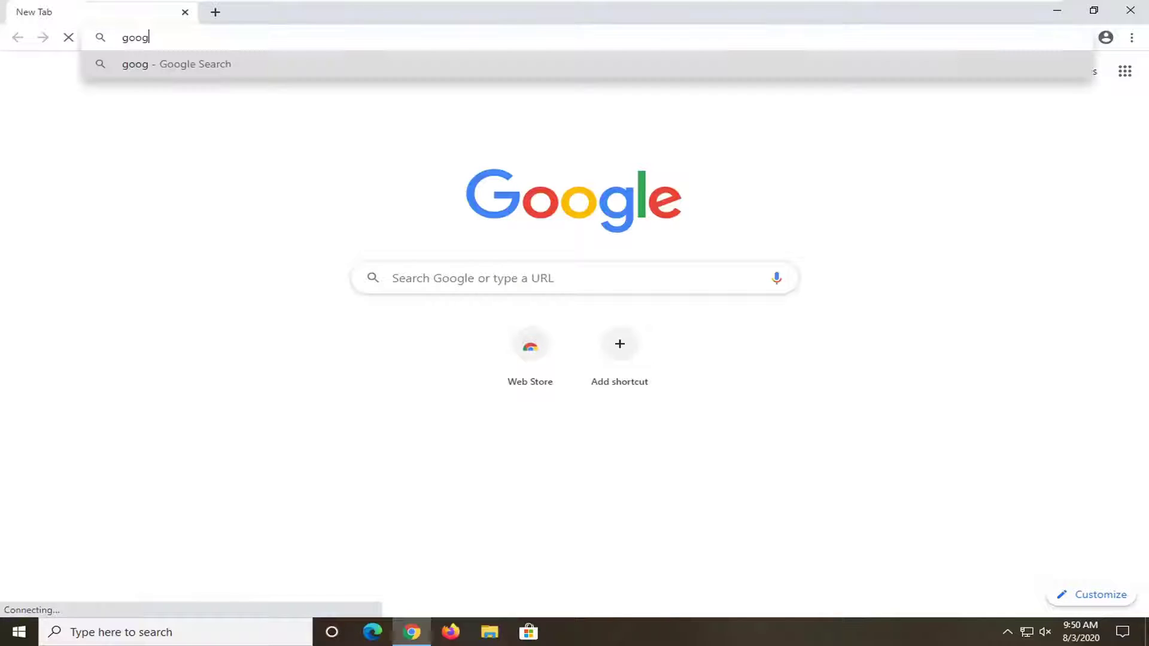
pyautogui.write('le.com')
pyautogui.press('Return')
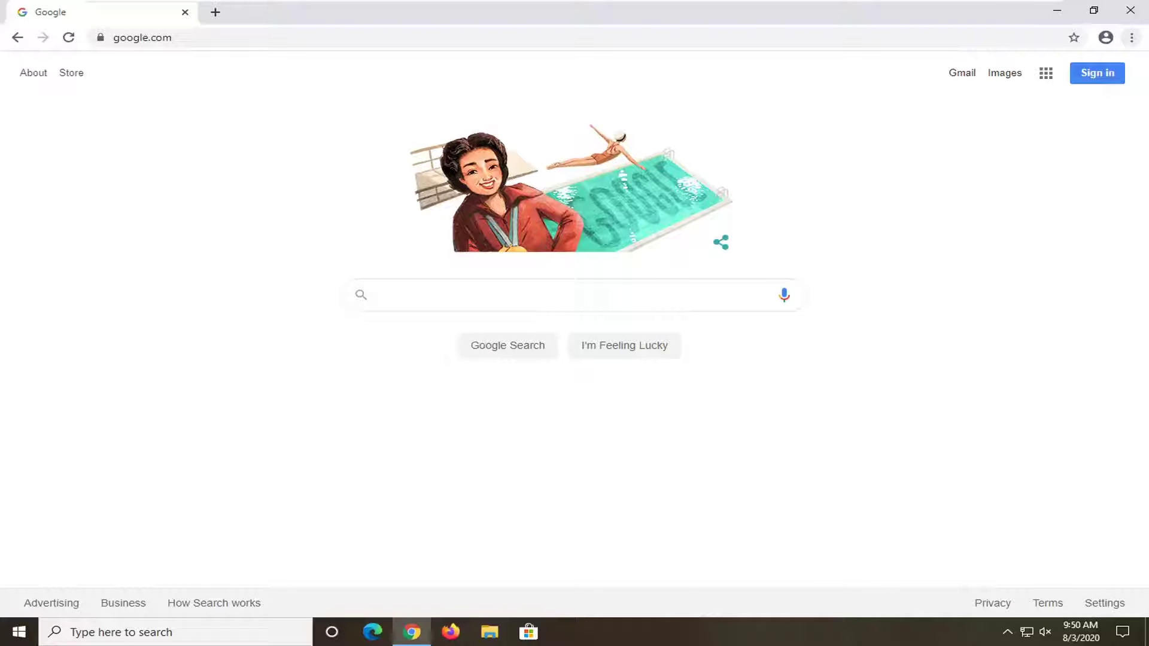
# - Search Google for 'nvidia driver download' and open NVIDIA's Driver Downloads page
pyautogui.click(392, 297)
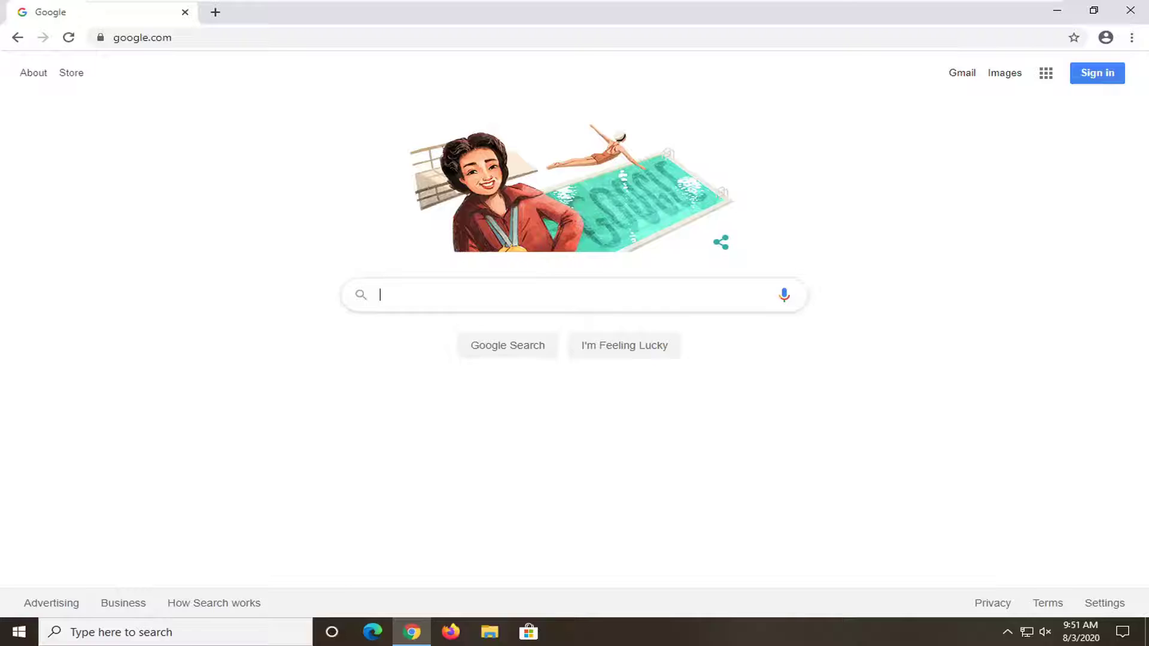
pyautogui.write('nvidia driv')
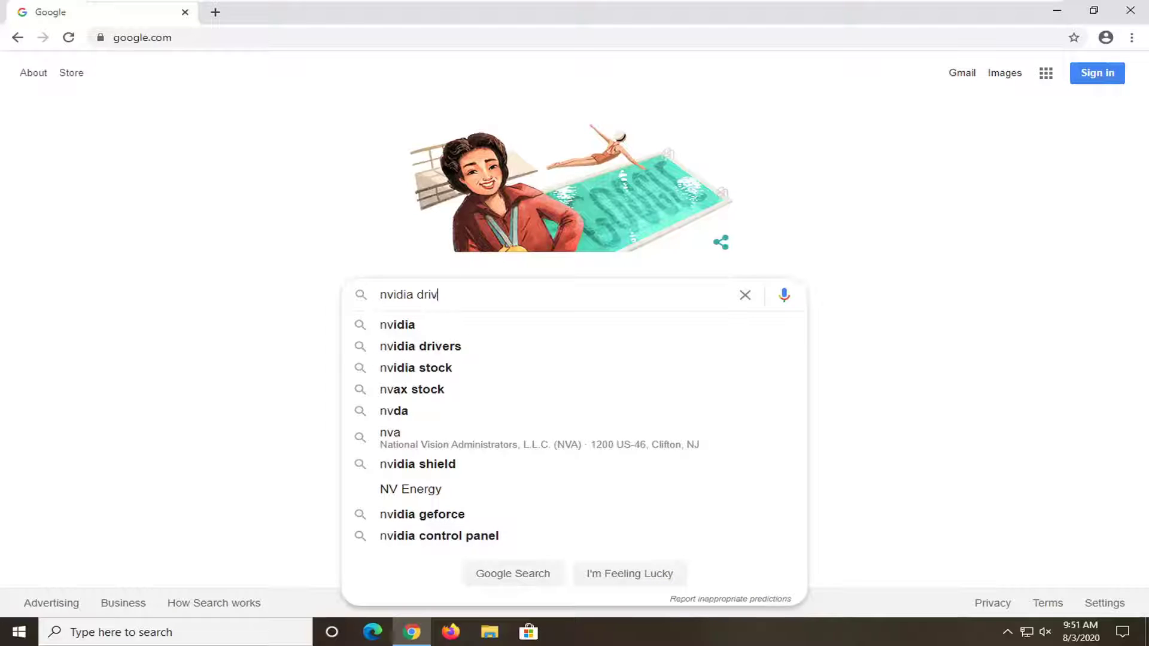
pyautogui.write('er downl')
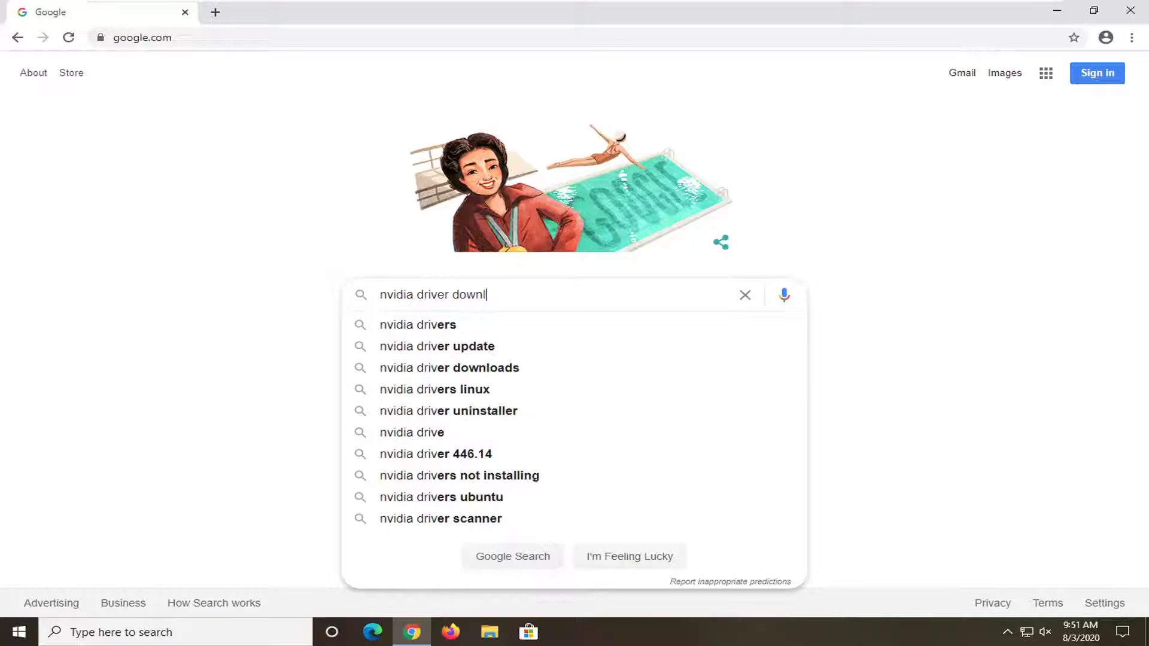
pyautogui.write('oad')
pyautogui.press('Return')
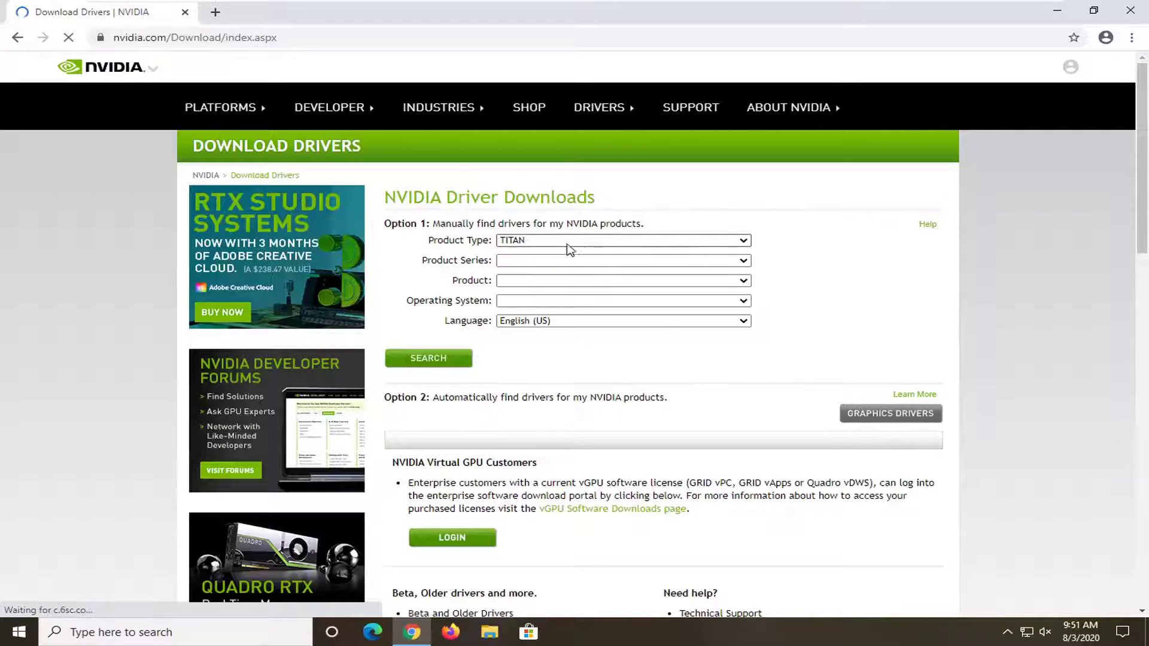
# - Choose GeForce from the Product Type dropdown on the driver search form
pyautogui.click(743, 242)
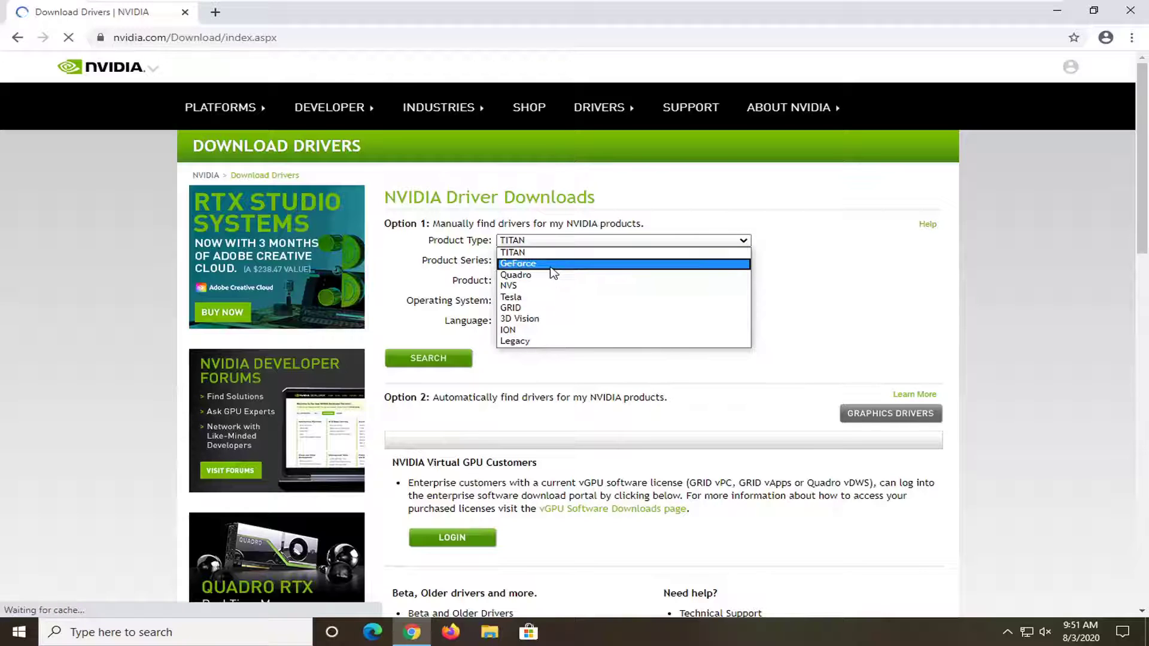
pyautogui.click(538, 263)
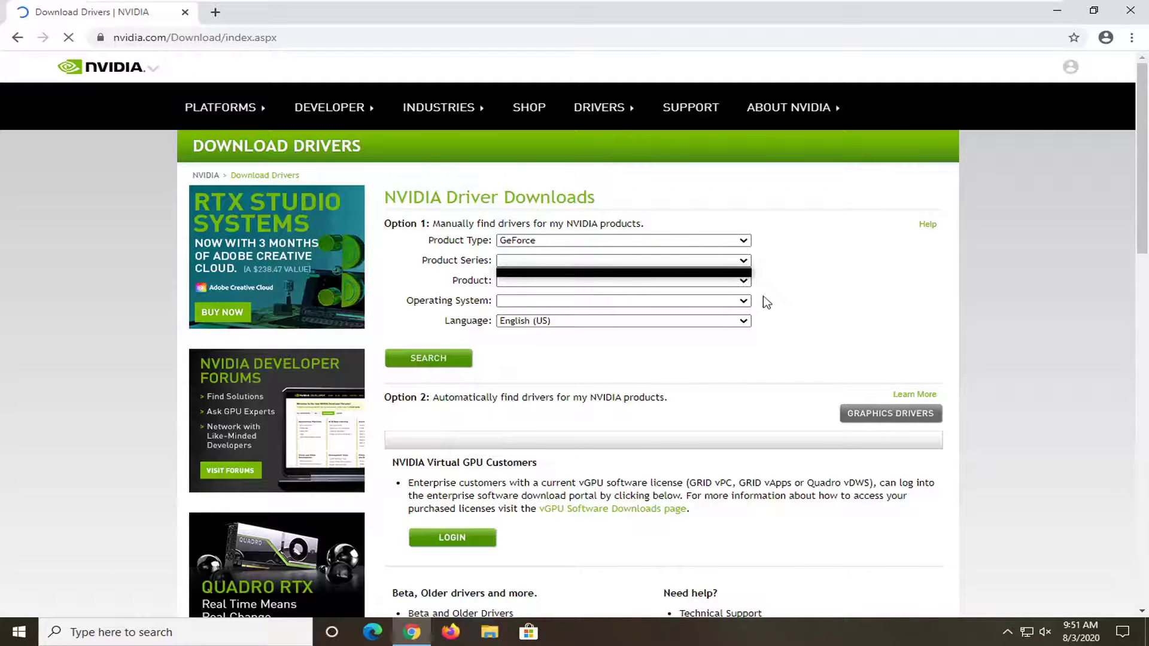
pyautogui.scroll(-2, 758, 292)
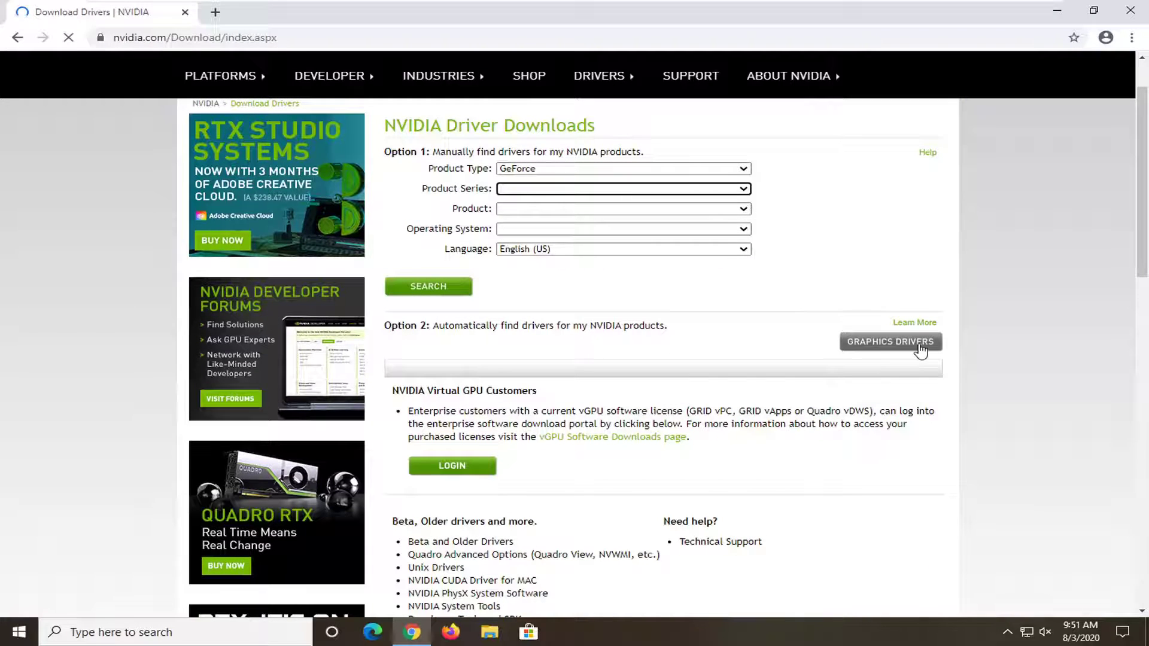
pyautogui.scroll(-5, 899, 344)
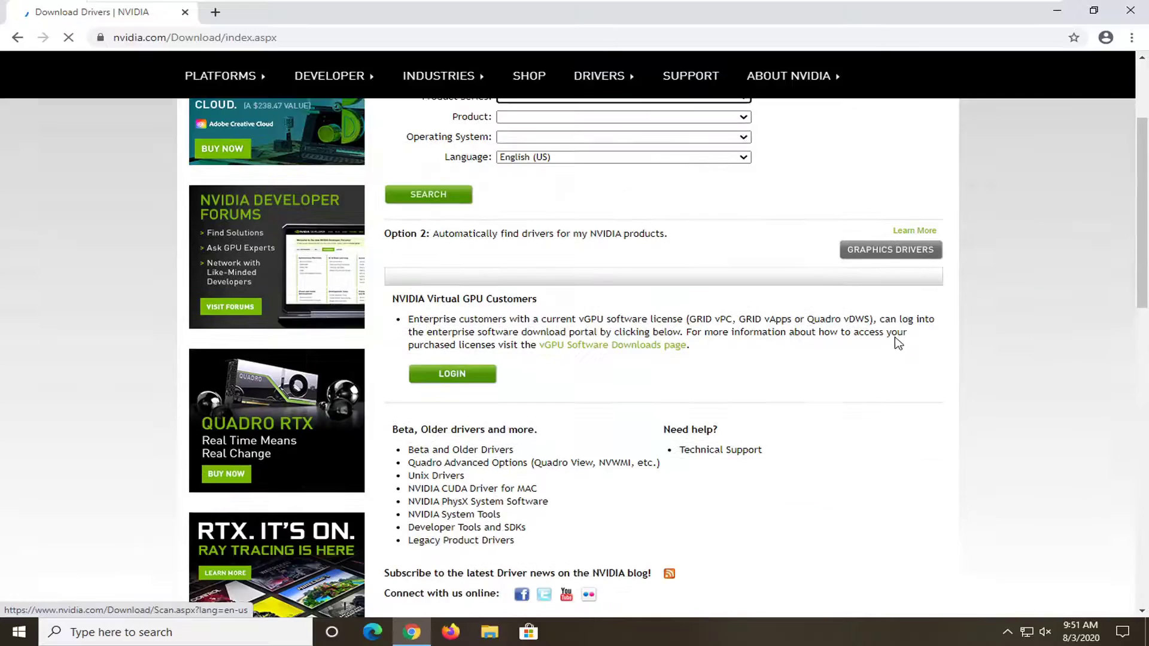
pyautogui.scroll(8, 901, 344)
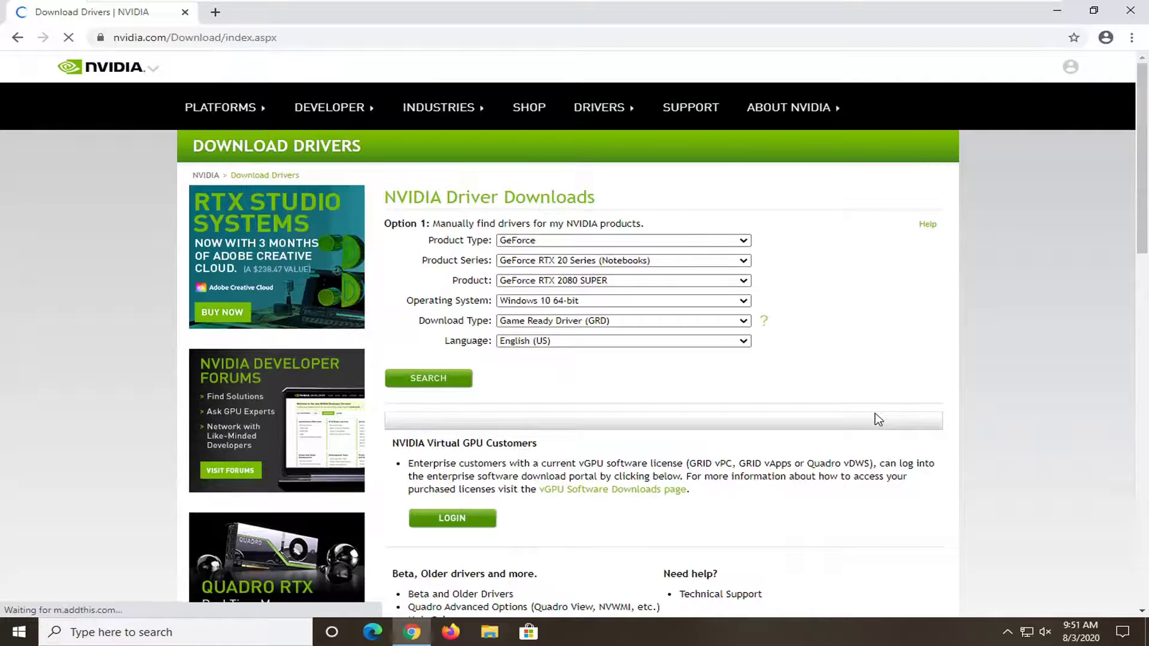
pyautogui.scroll(-2, 861, 408)
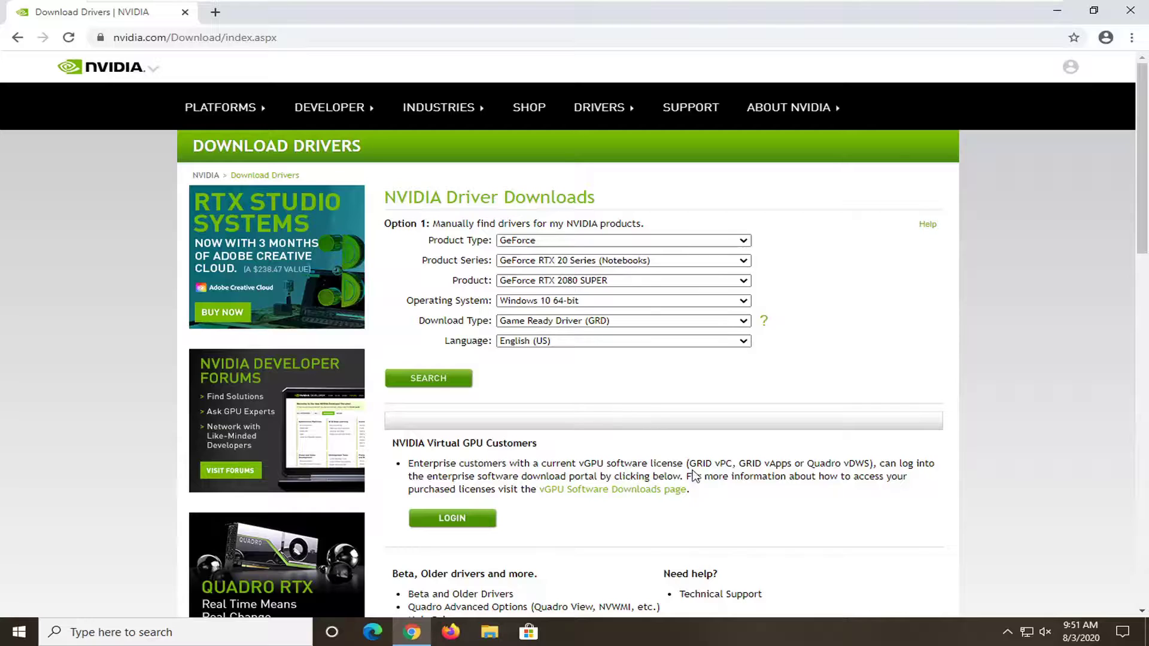
pyautogui.scroll(-1, 706, 402)
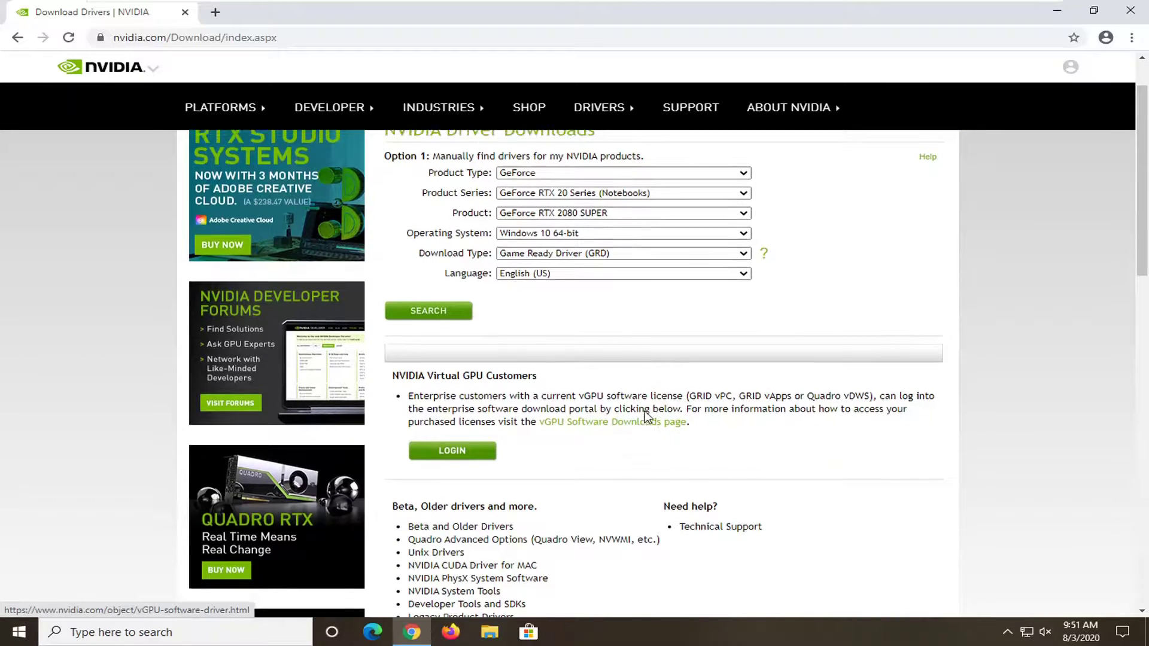
pyautogui.scroll(1, 645, 424)
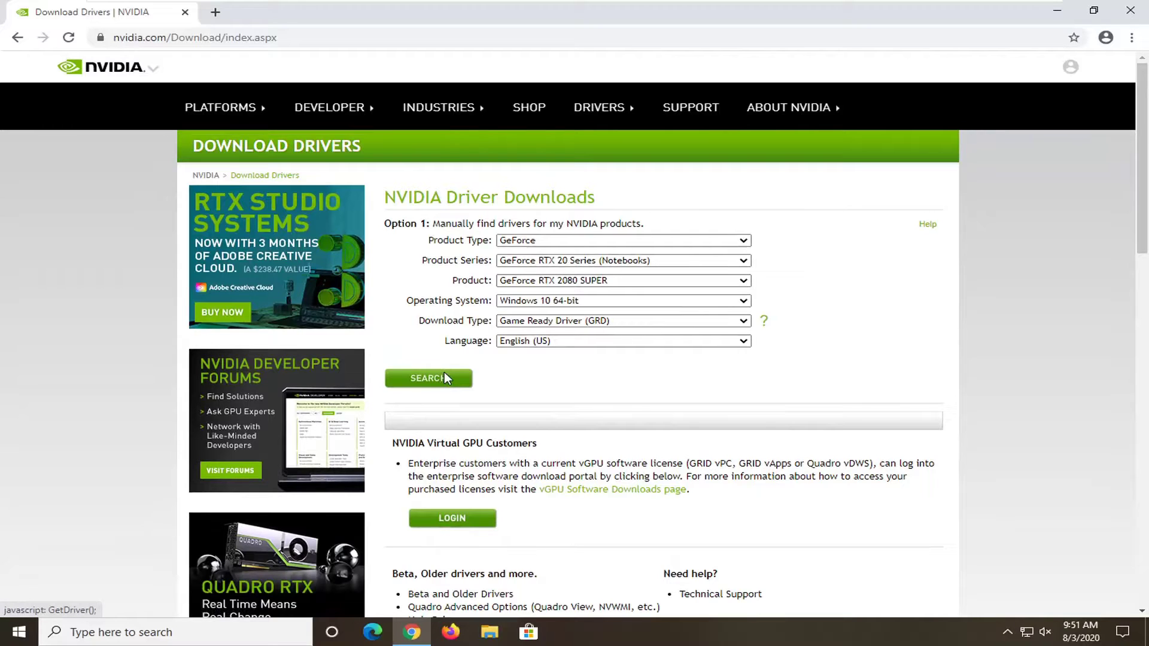
# - Submit the Option 1 driver search for GeForce RTX 2080 SUPER, Windows 10 64-bit
pyautogui.click(446, 378)
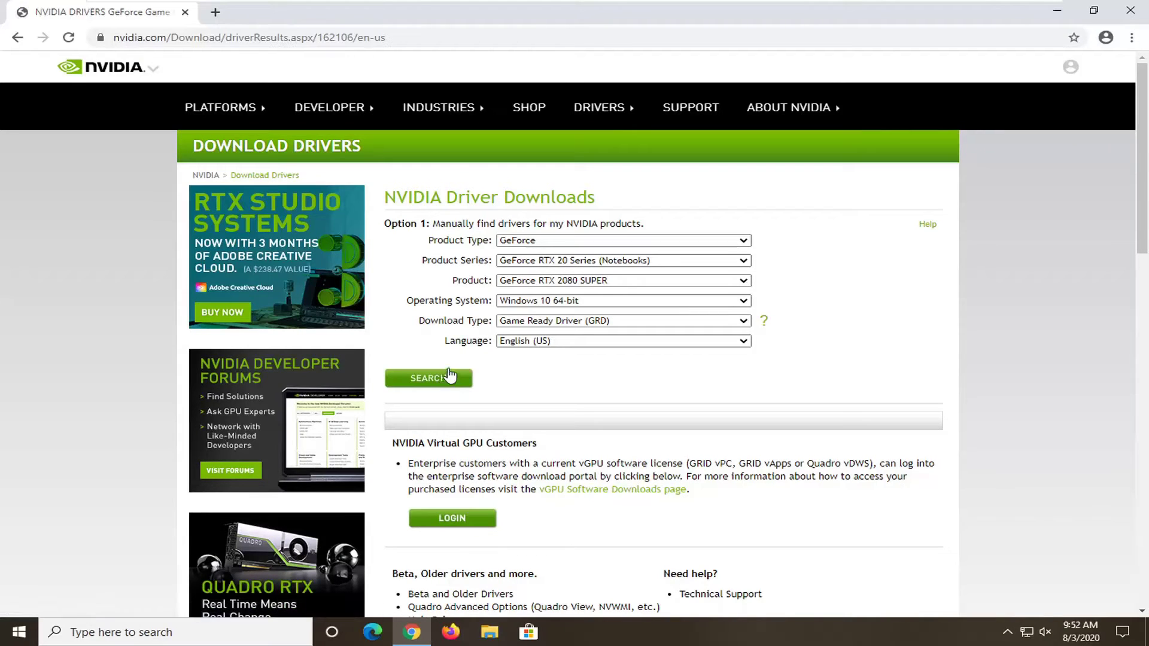